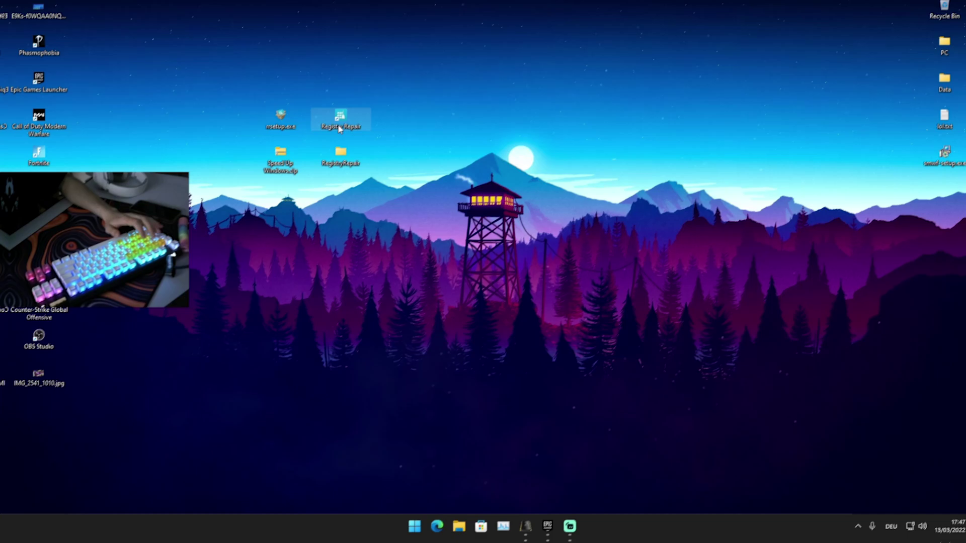
Step: Launch Registry Repair from its desktop icon
double_click(325, 124)
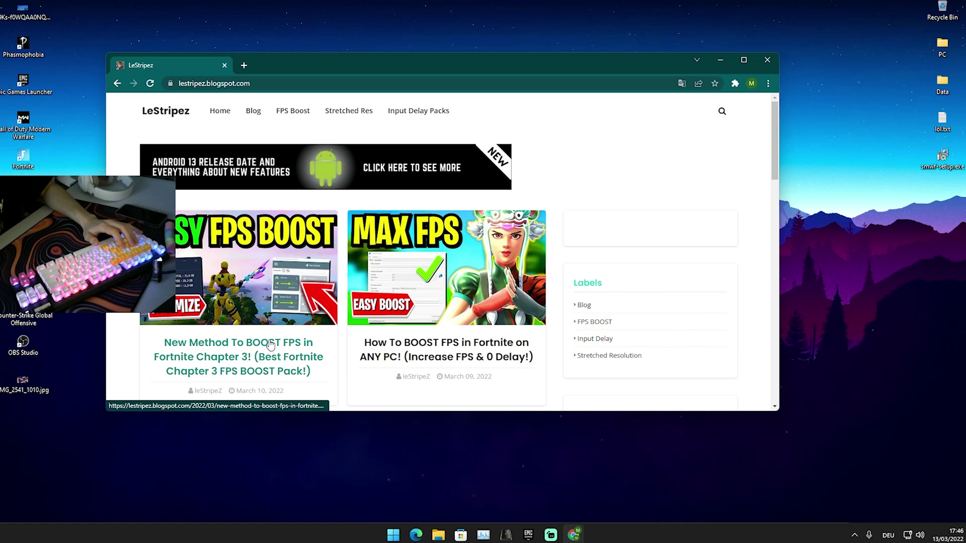
Step: Open the blog's 'New Method To BOOST FPS' article and scroll down to its download link
scroll(228, 362, "down", 1)
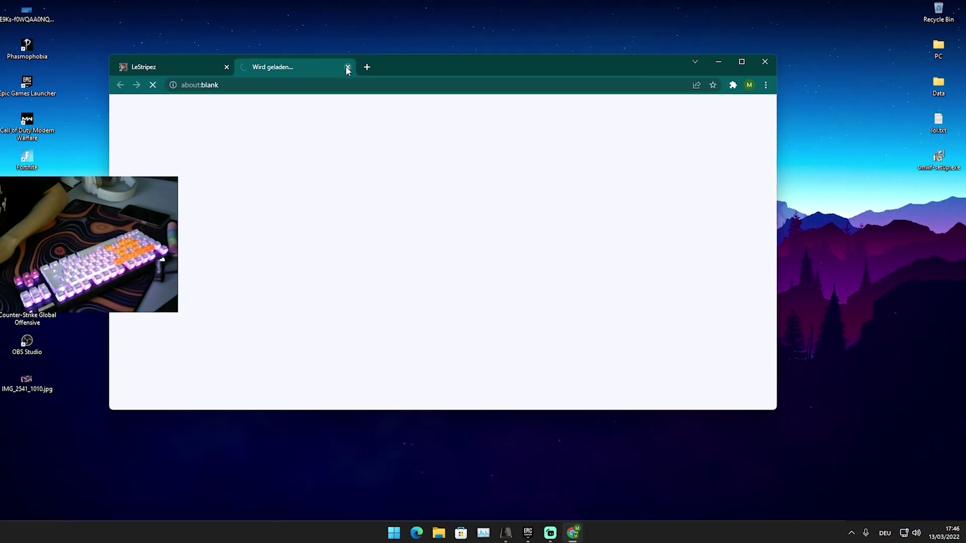
left_click(345, 67)
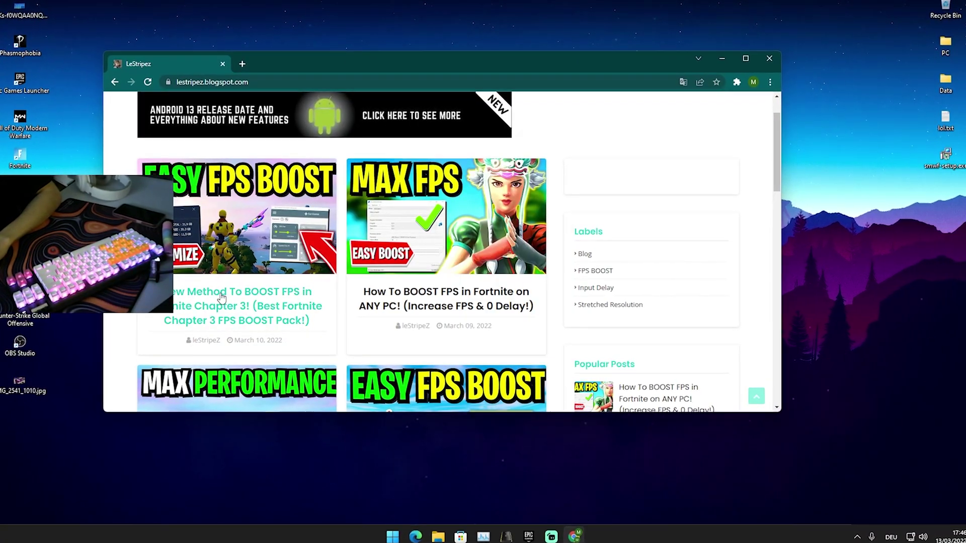
left_click(219, 297)
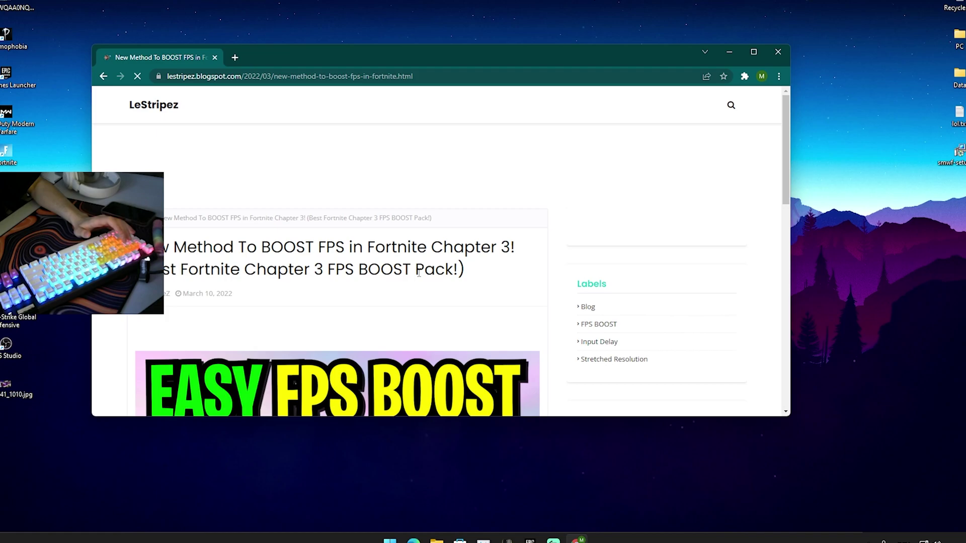
scroll(327, 287, "down", 10)
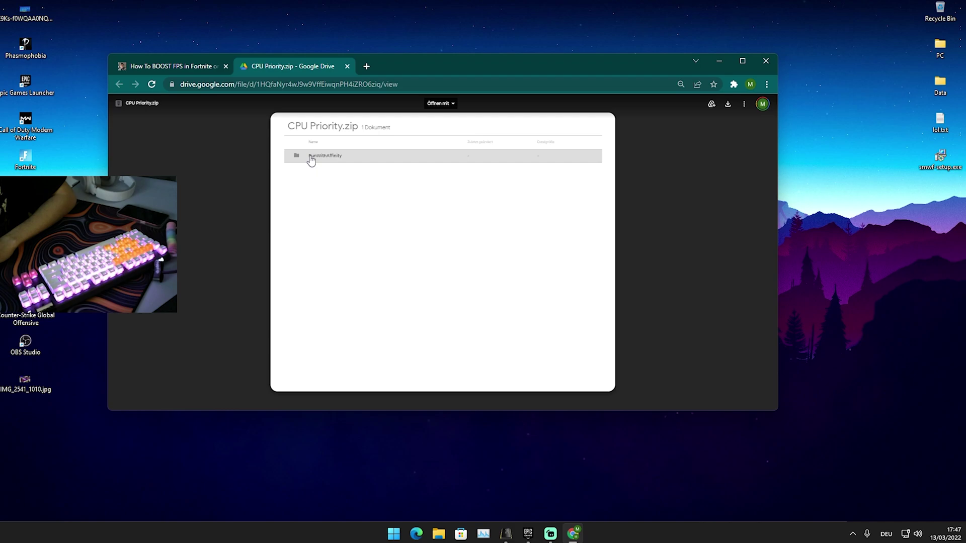
Step: Close Chrome, check that Speed Up Windows.zip contains rrsetup.exe, then close the archive
left_click(768, 60)
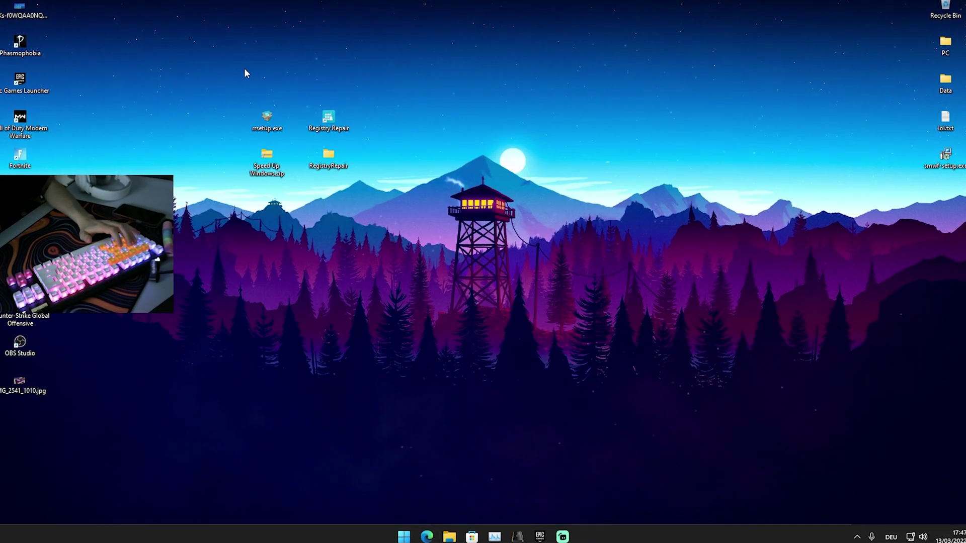
double_click(260, 174)
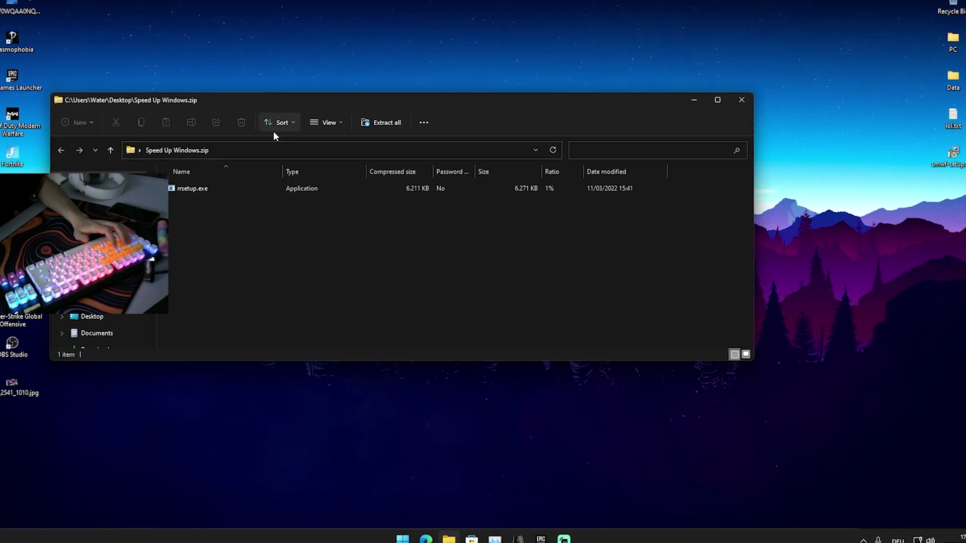
left_click_drag(204, 89, 482, 93)
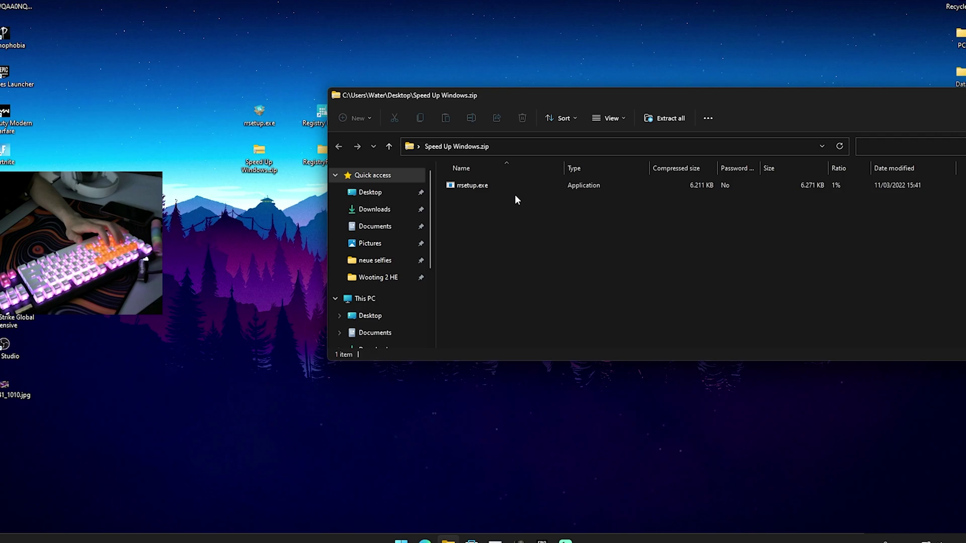
left_click_drag(482, 189, 295, 103)
left_click(777, 108)
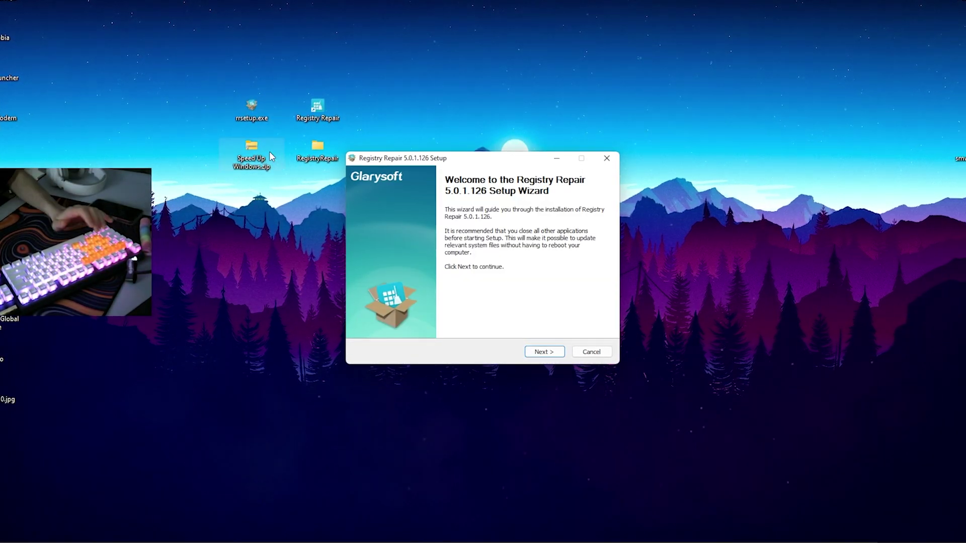
Step: Advance the Registry Repair setup to the License Agreement page, then cancel and quit
key("Return")
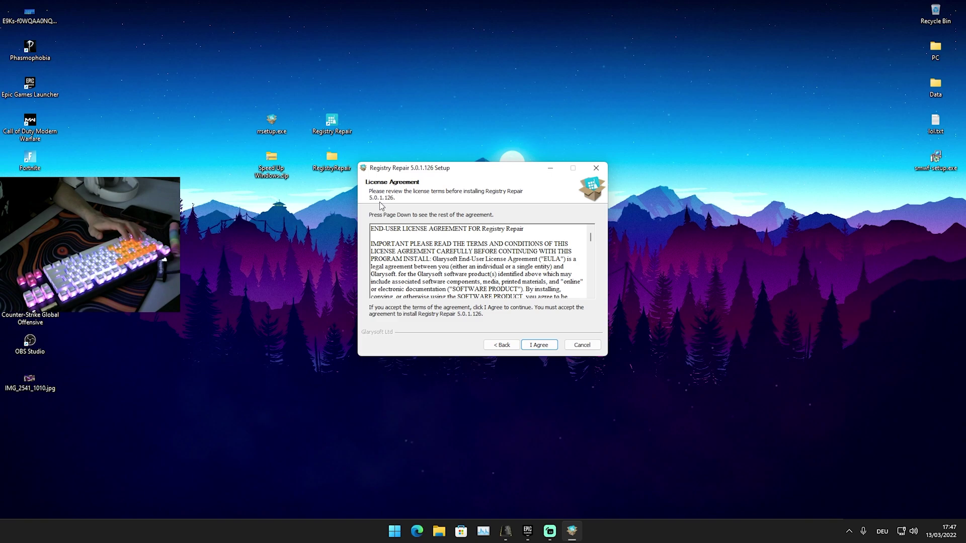
left_click(582, 344)
left_click(519, 297)
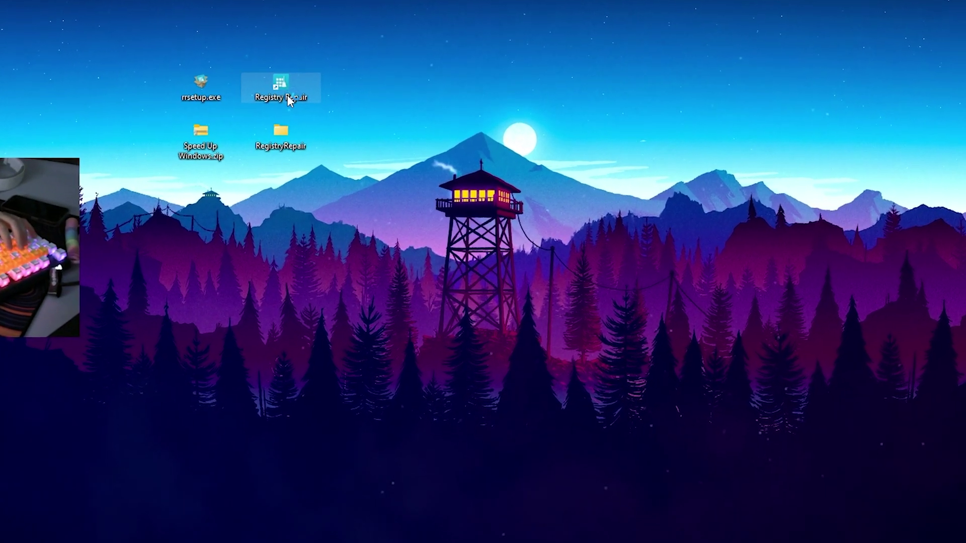
Step: Launch Registry Repair from the desktop shortcut and review the scan's 47 selected issues
double_click(282, 88)
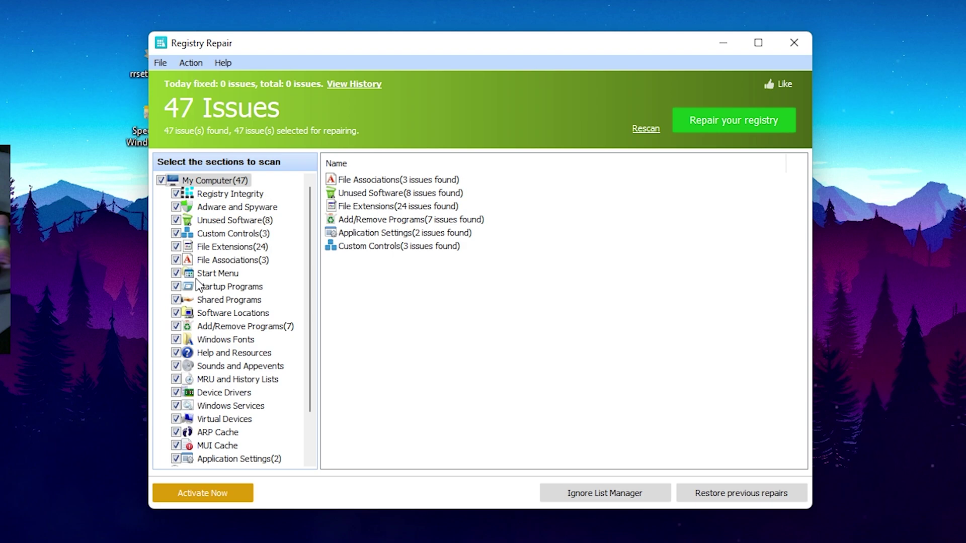
scroll(275, 364, "down", 2)
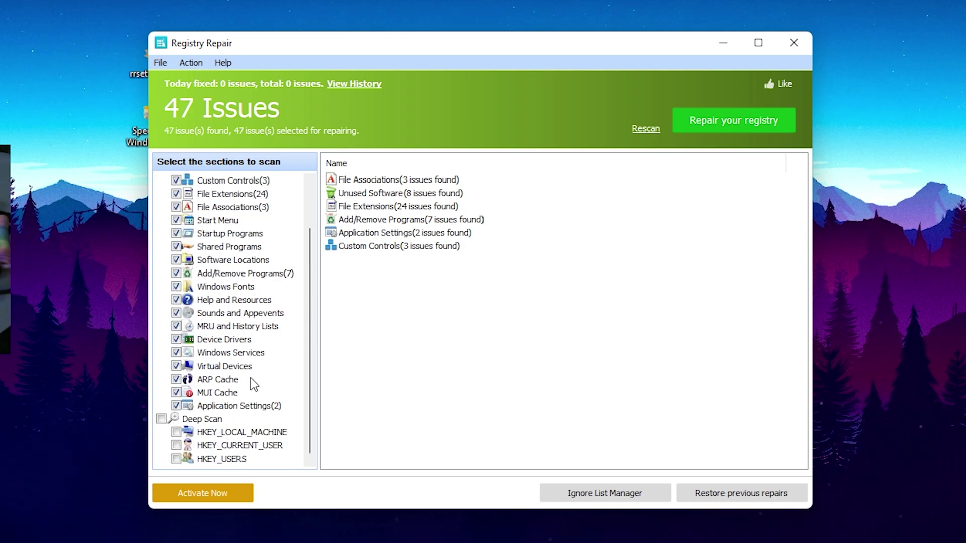
scroll(254, 385, "up", 2)
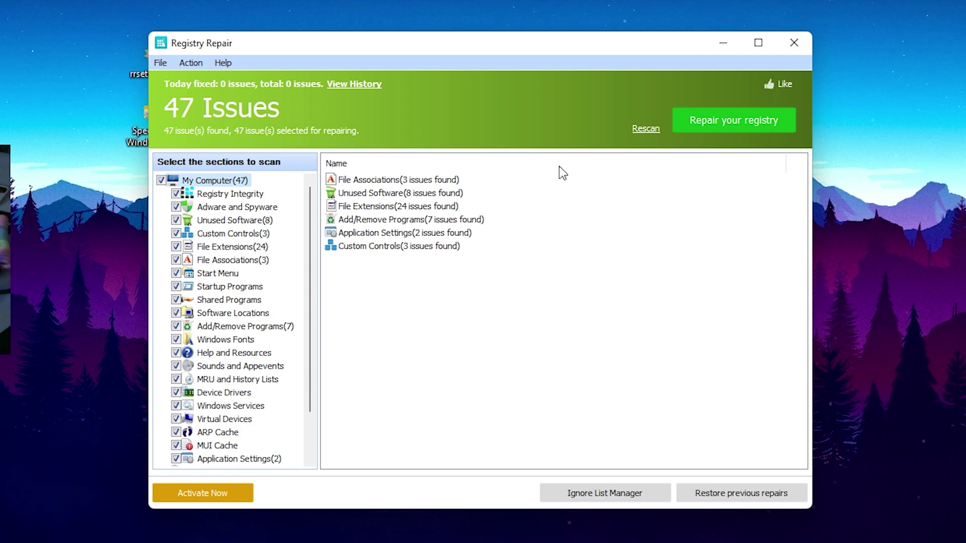
Step: Repair all 47 issues, then inspect the repaired keys of the 17:49:01 history entry
left_click(713, 132)
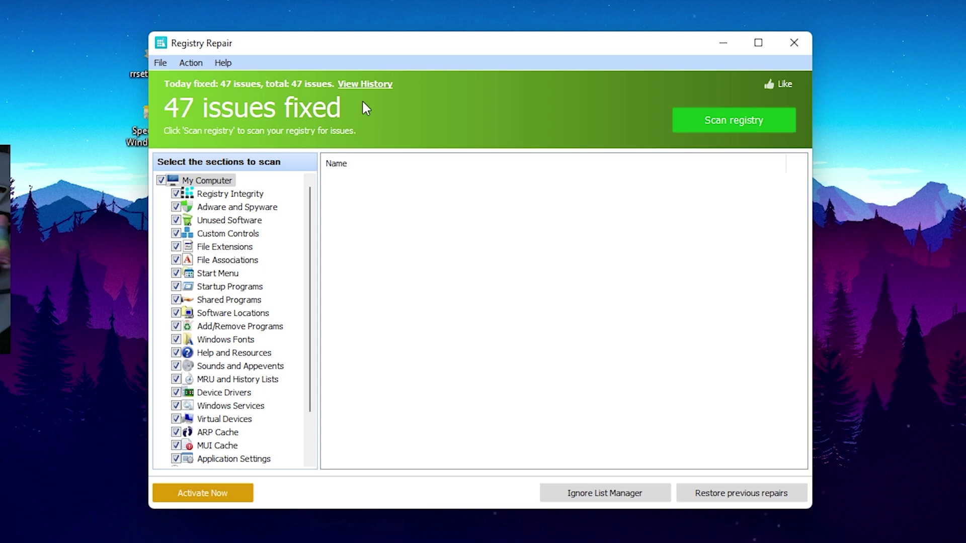
left_click(369, 84)
left_click(330, 206)
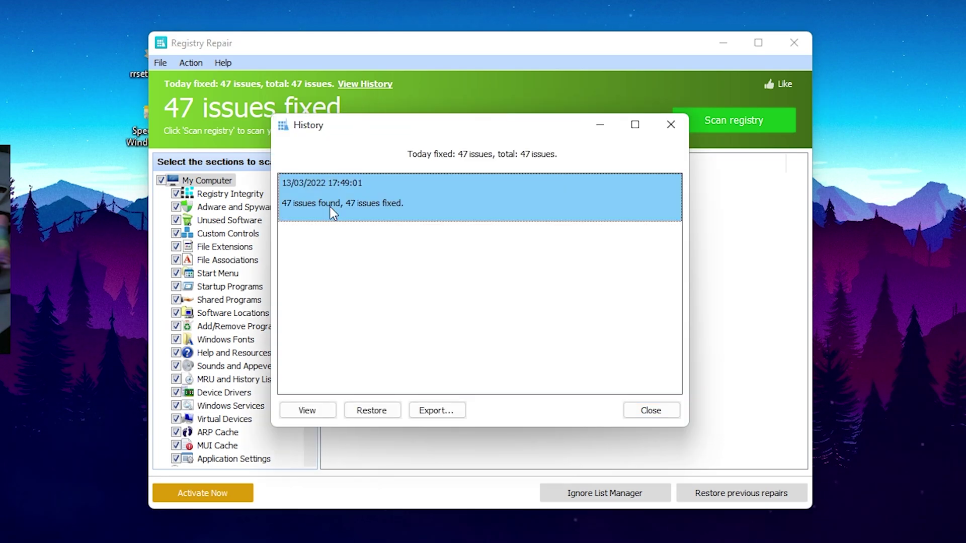
left_click(307, 411)
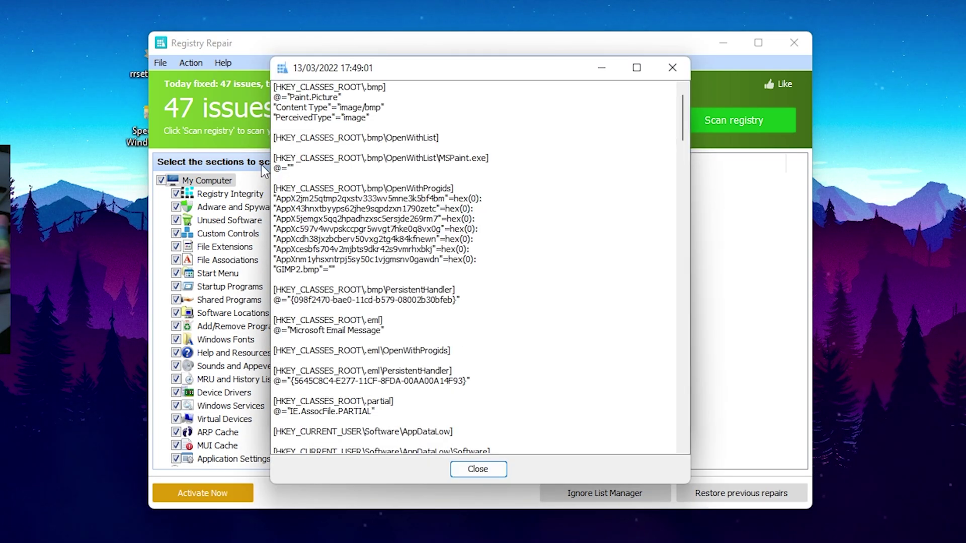
left_click_drag(296, 95, 433, 299)
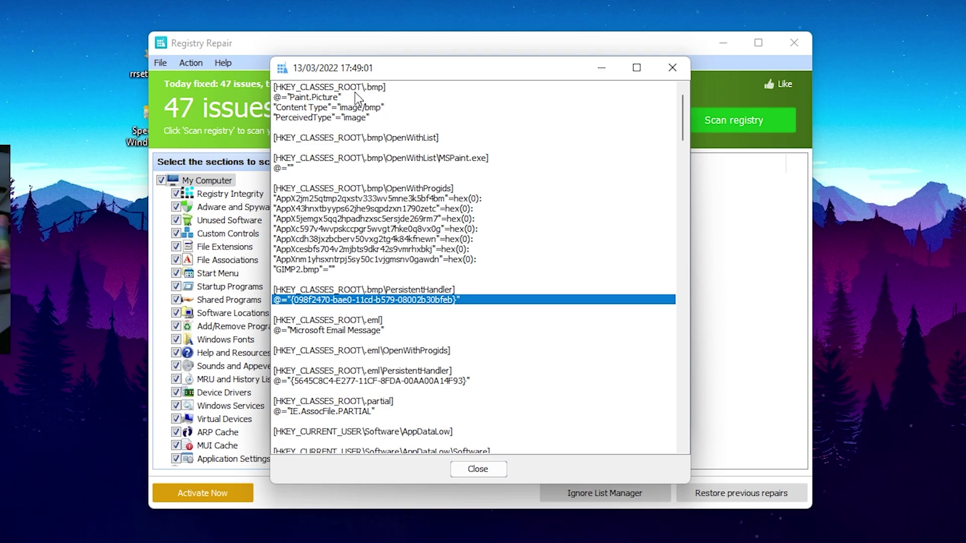
left_click(478, 469)
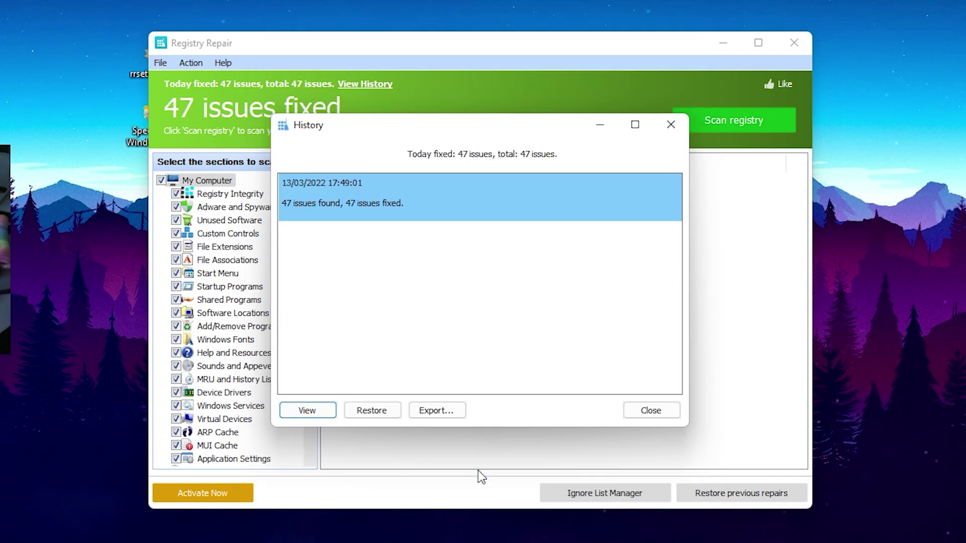
Step: Close the History dialog, move the Registry Repair window aside, and exit the program
left_click(651, 410)
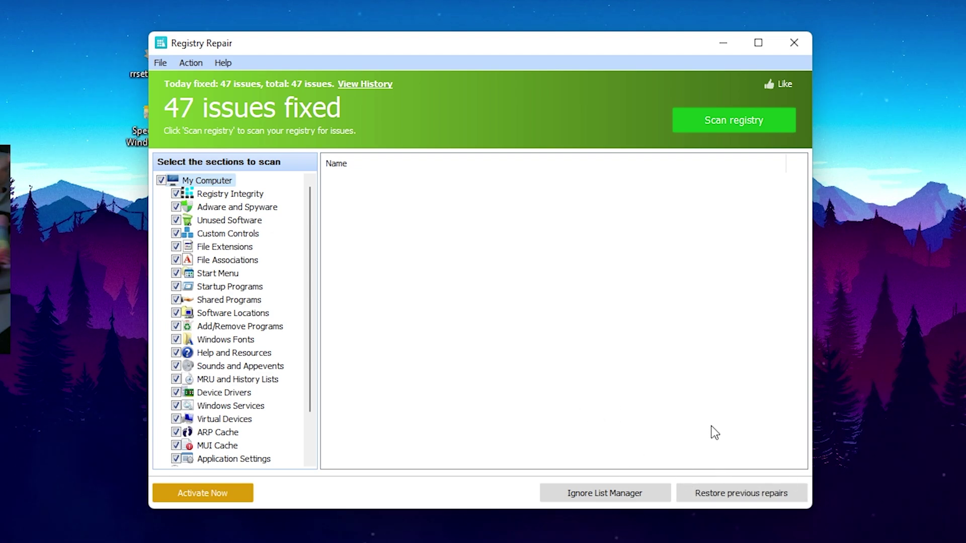
left_click_drag(623, 50, 592, 59)
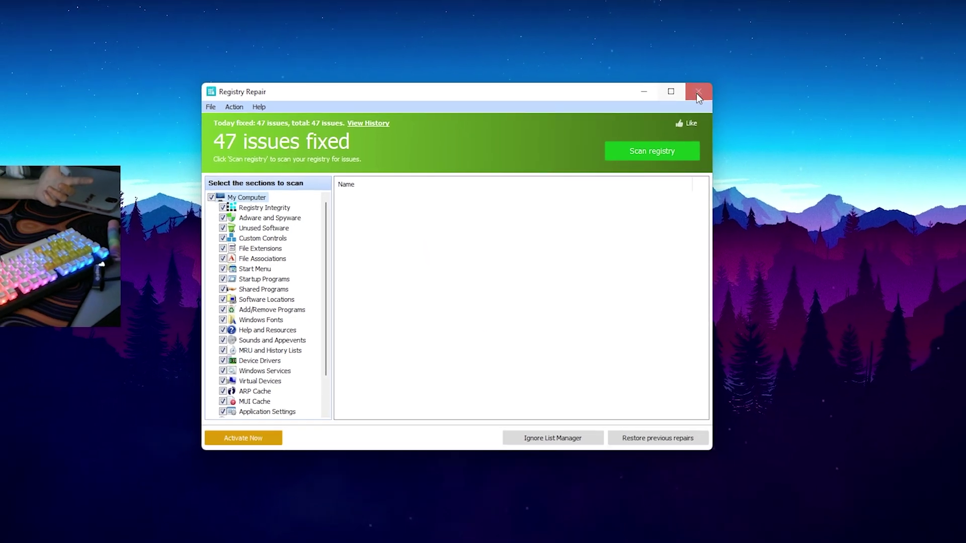
left_click(760, 50)
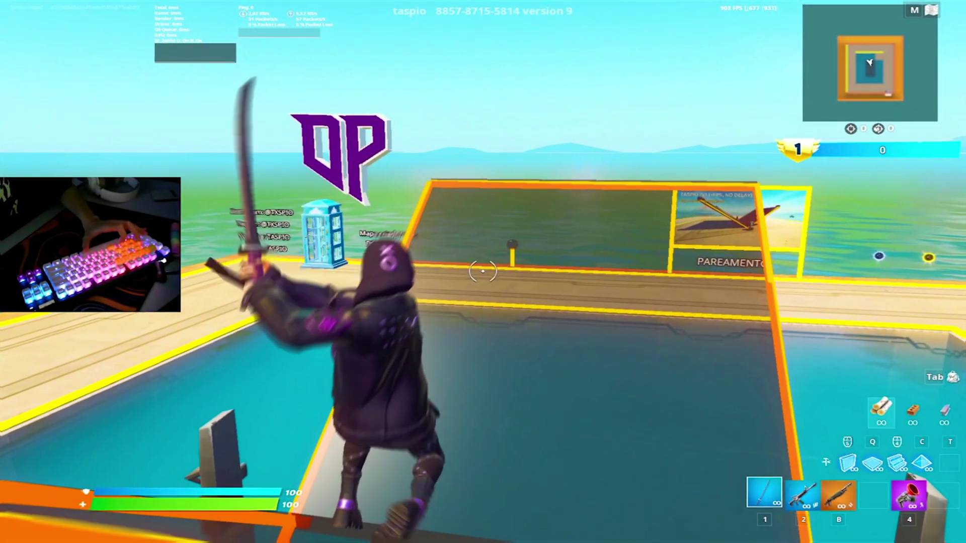
Step: Walk into the pit on the 1v1 map, switch to the shotgun, and jump-build wooden walls and ramps
key("w")
key("space")
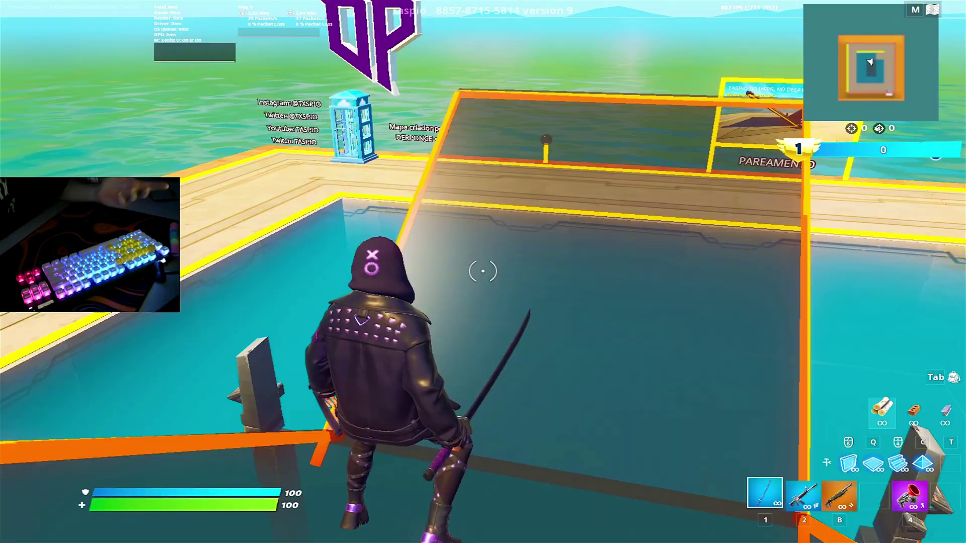
key("b")
key("q")
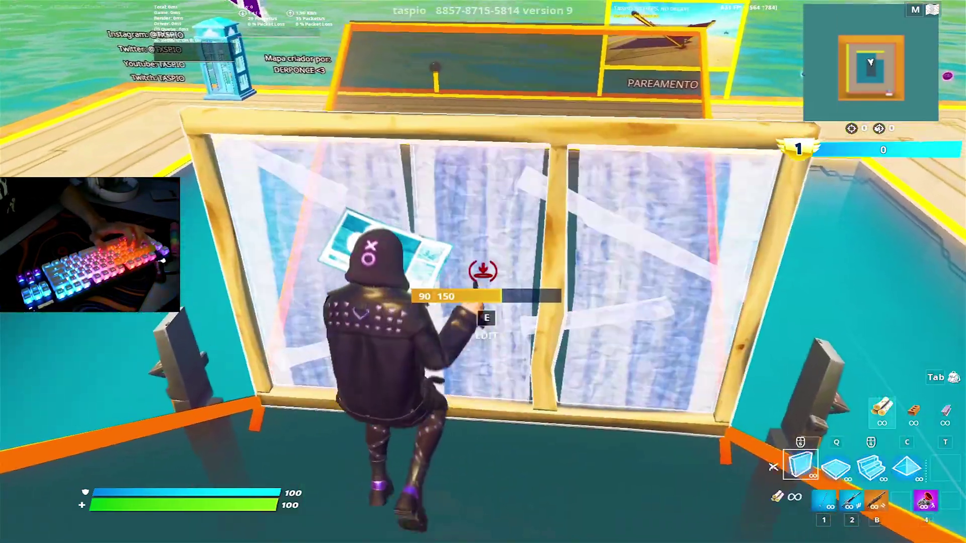
key("space")
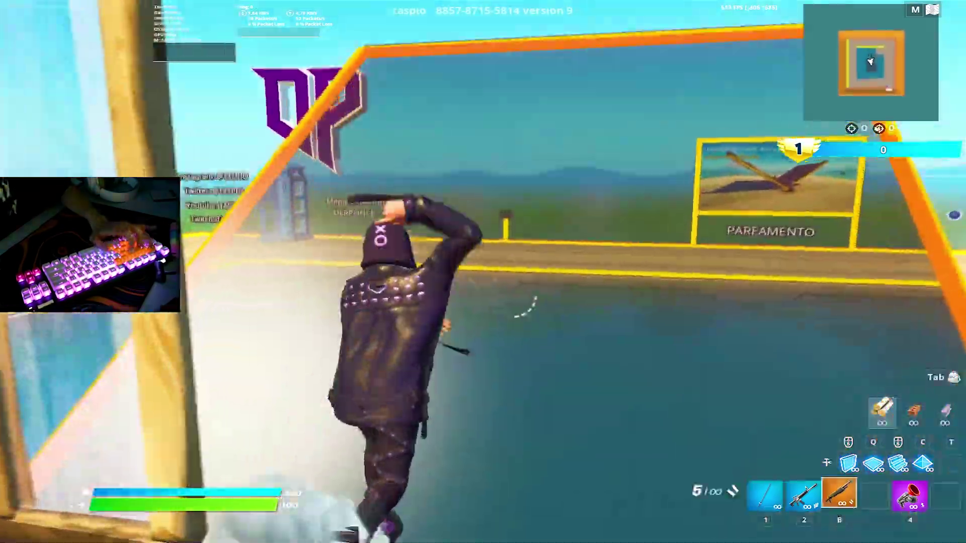
key("space")
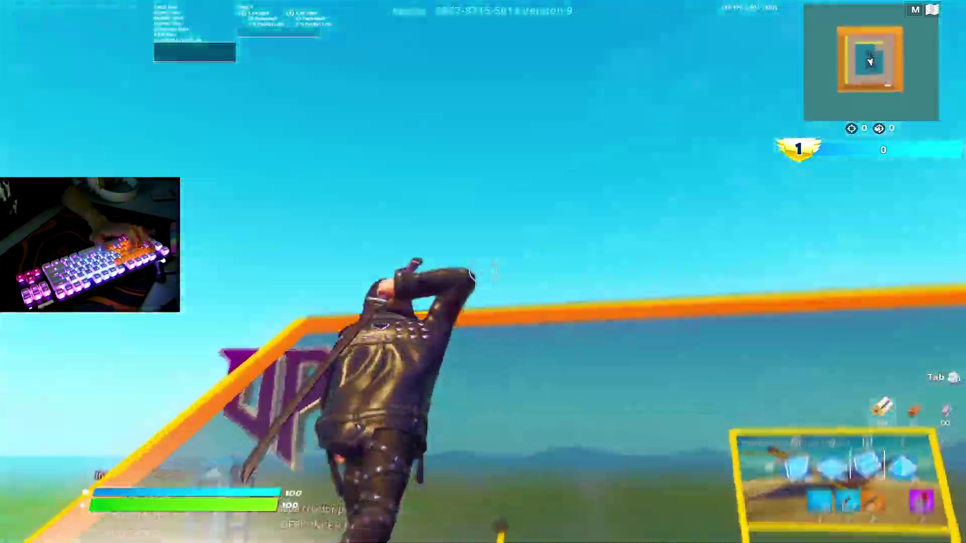
key("q")
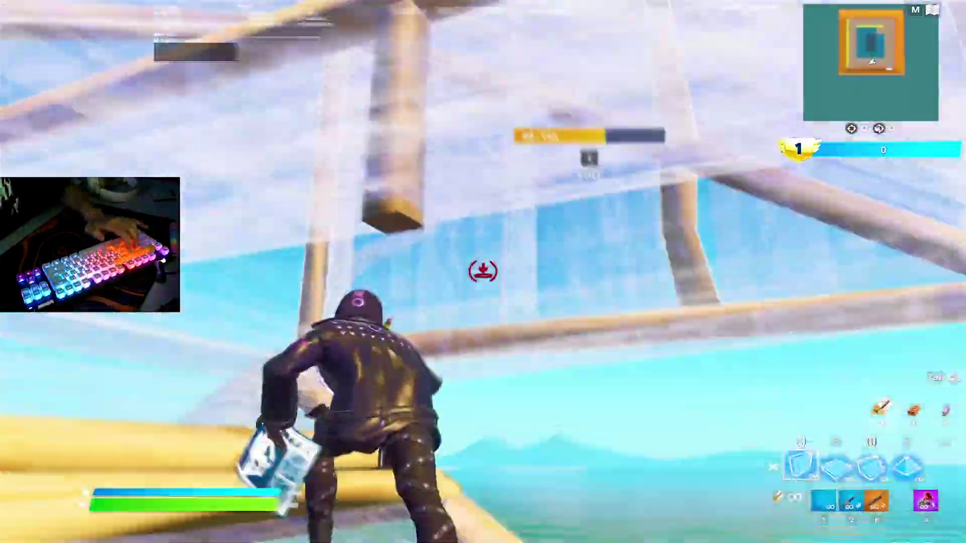